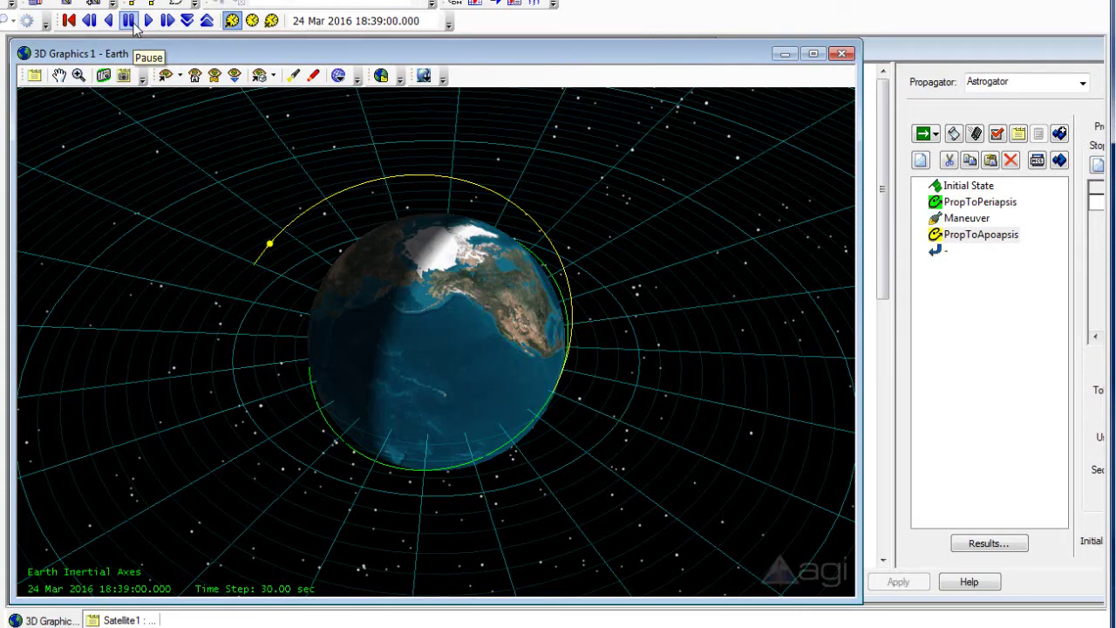
Drag the Satellite1 Basic Orbit window left, in front of the 3D Graphics window
drag(1002, 53, 447, 52)
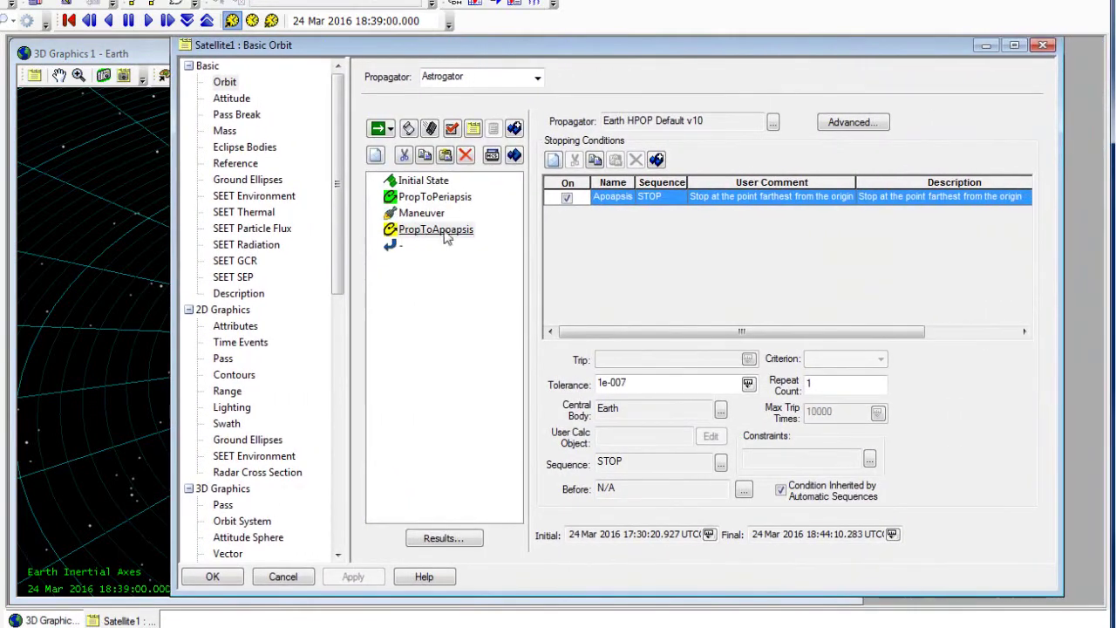
Insert a Target Sequence segment after PropToApoapsis in the mission control sequence
click(377, 157)
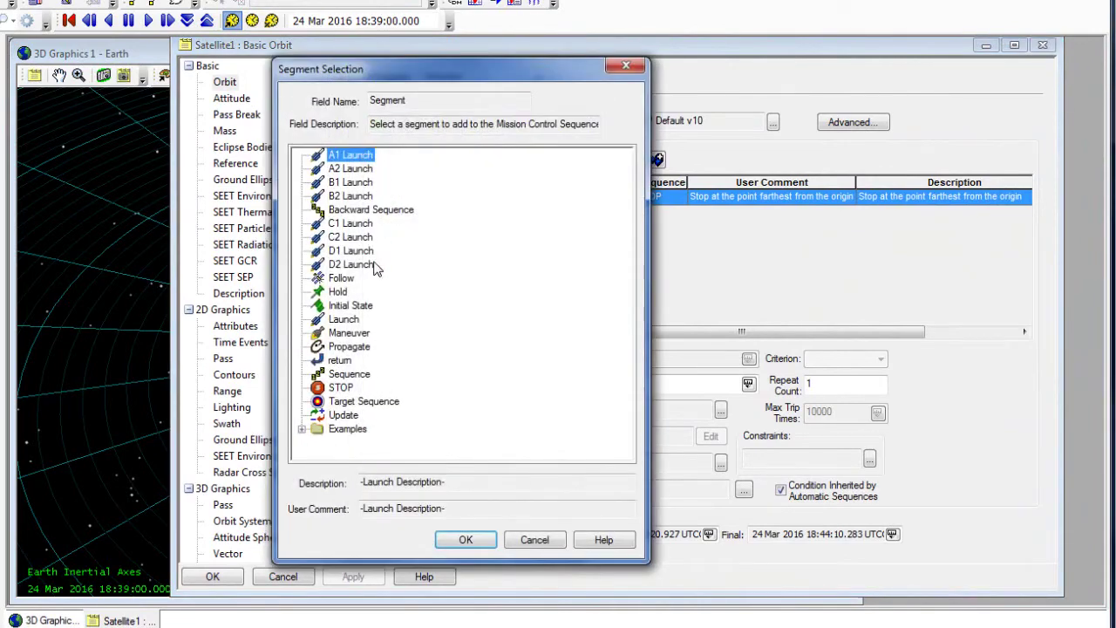
click(364, 404)
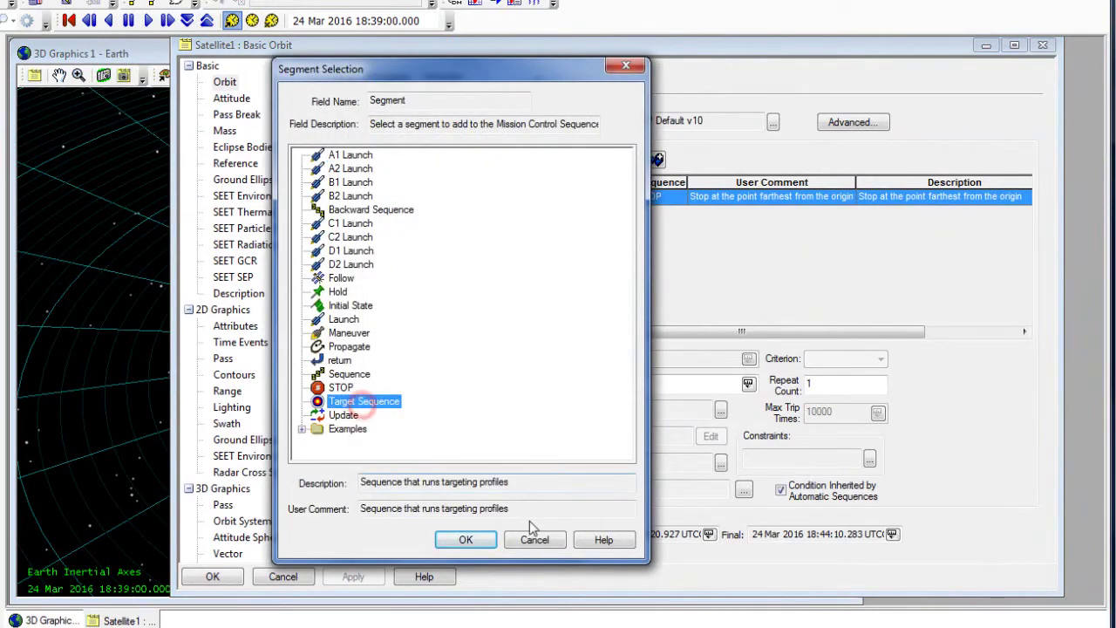
click(465, 541)
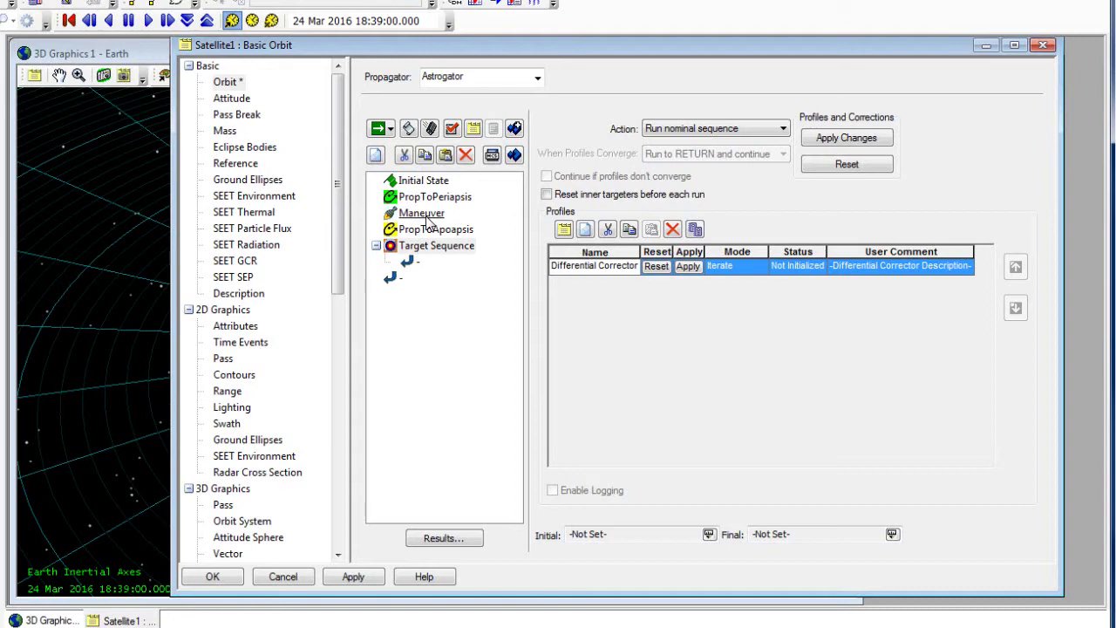
Move the Maneuver segment, then PropToApoapsis below it, into the Target Sequence
drag(422, 214, 431, 261)
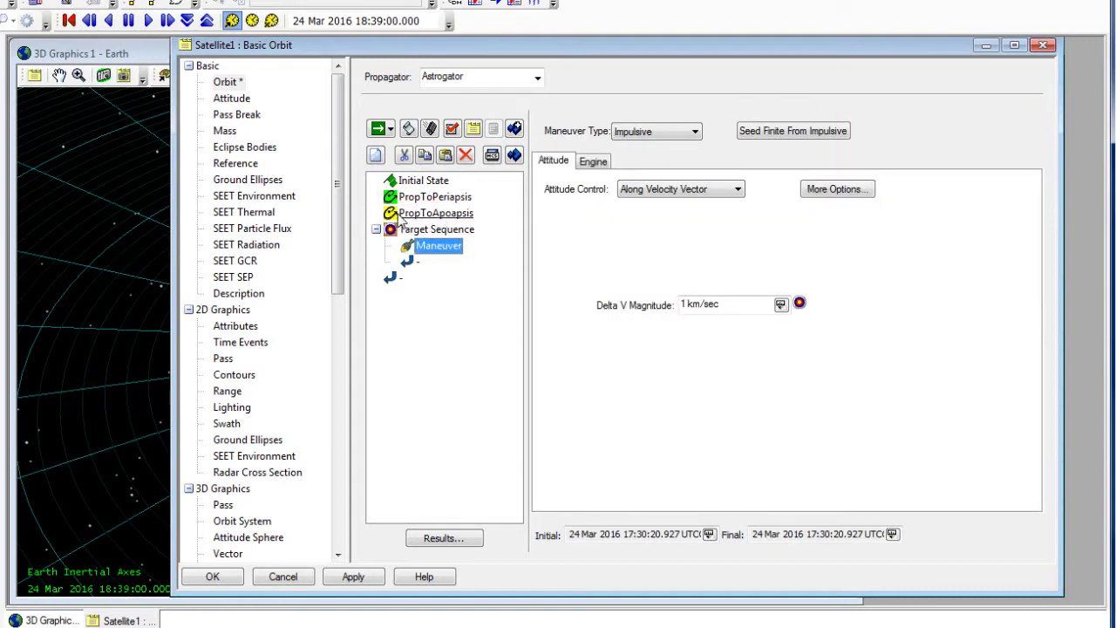
drag(427, 218, 432, 259)
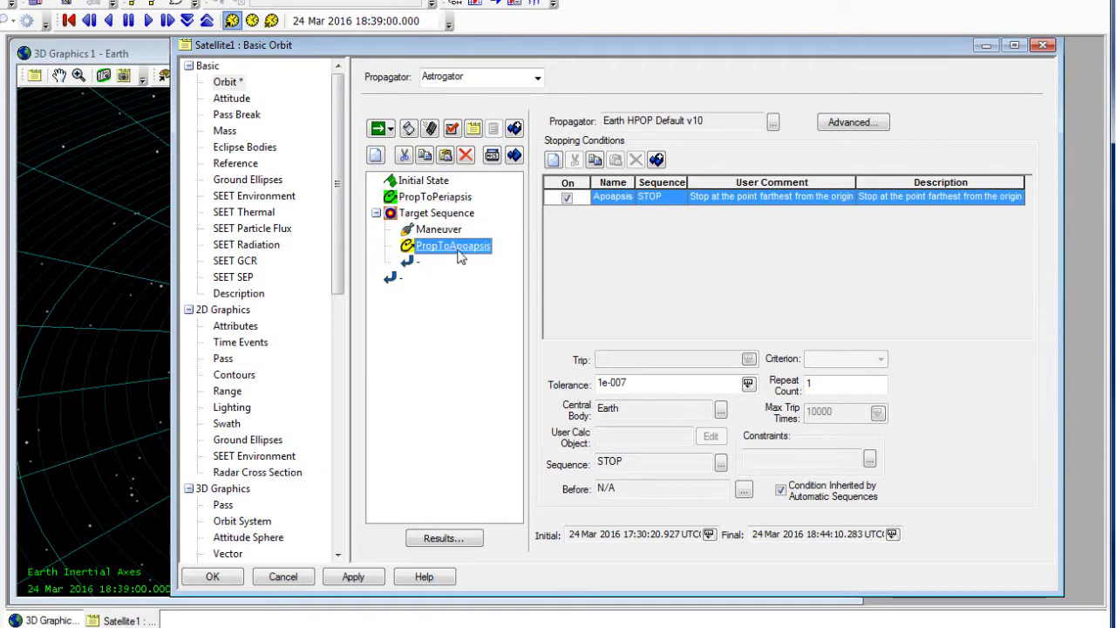
right_click(433, 218)
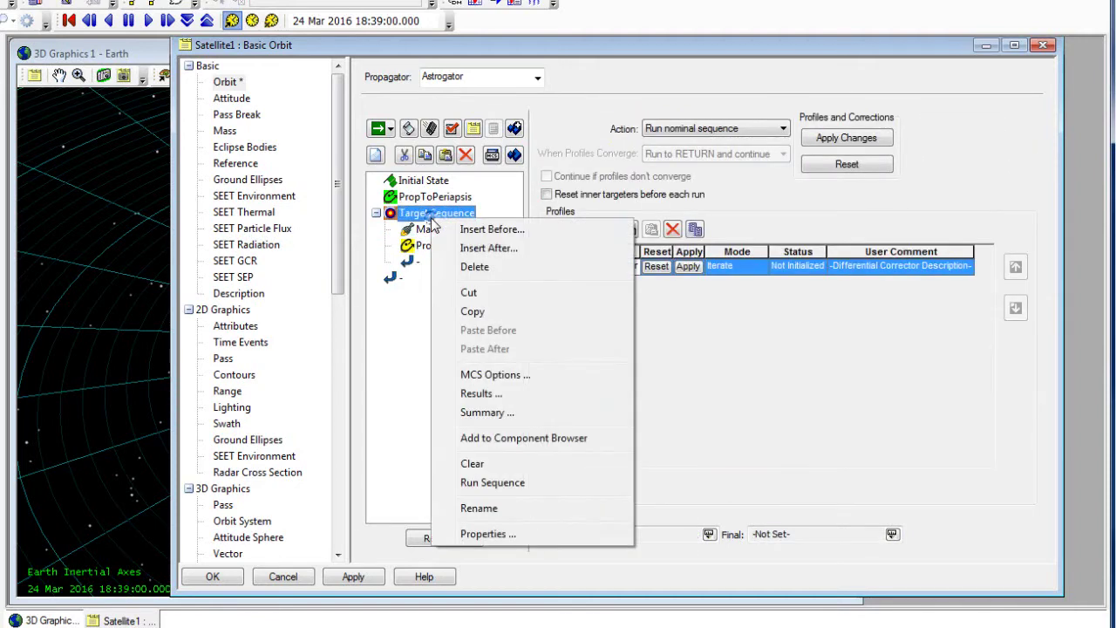
Rename the Target Sequence to 'RaiseOrbit'
click(493, 507)
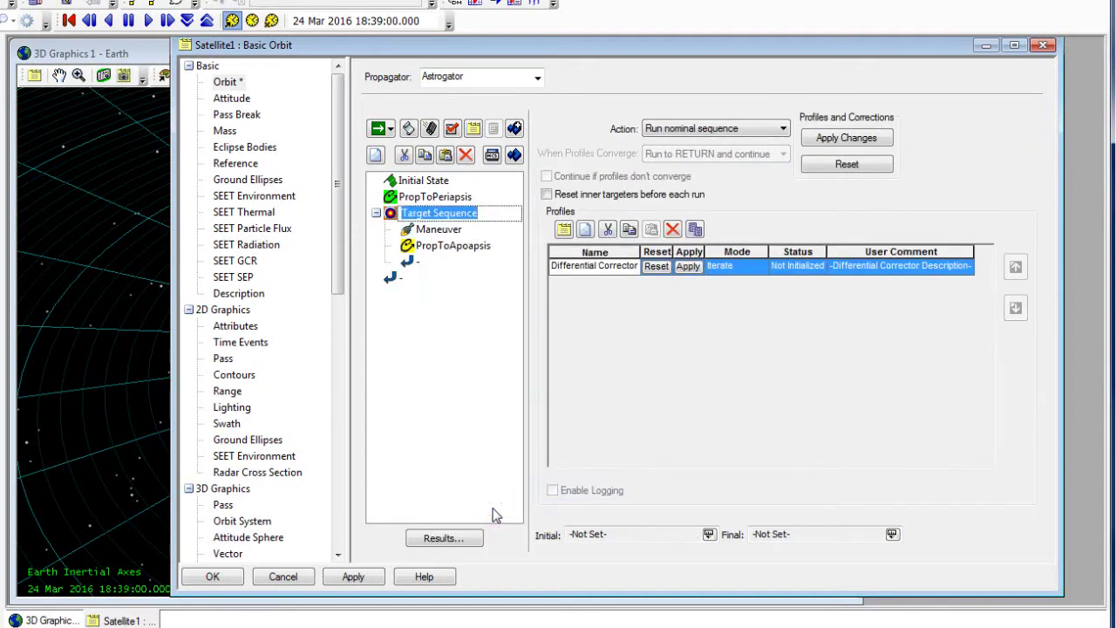
text(RaiseOrbit)
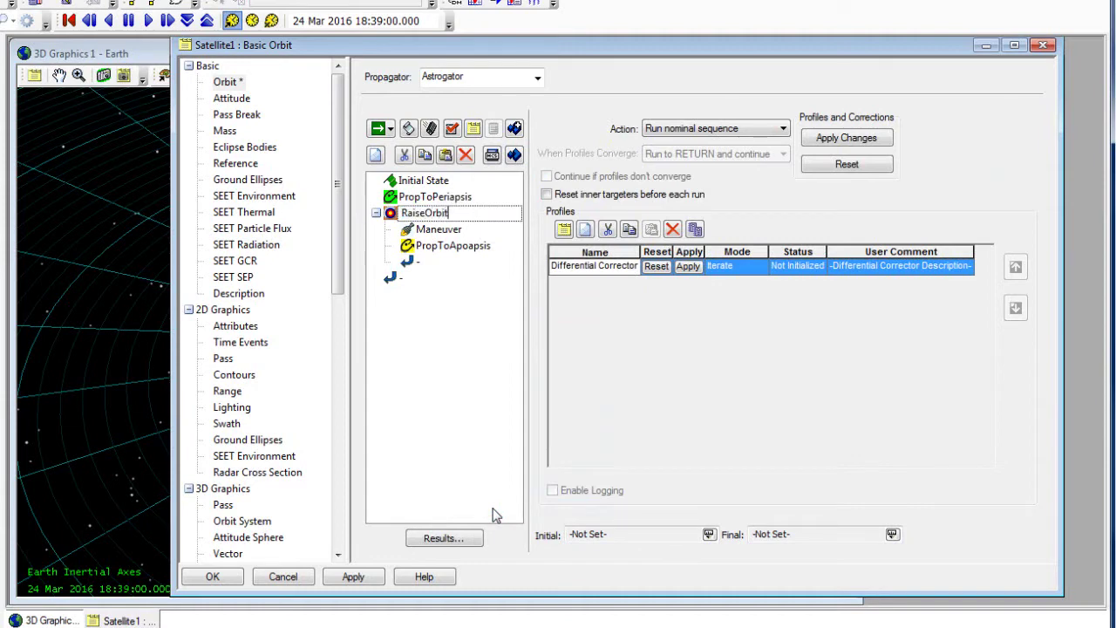
key(Return)
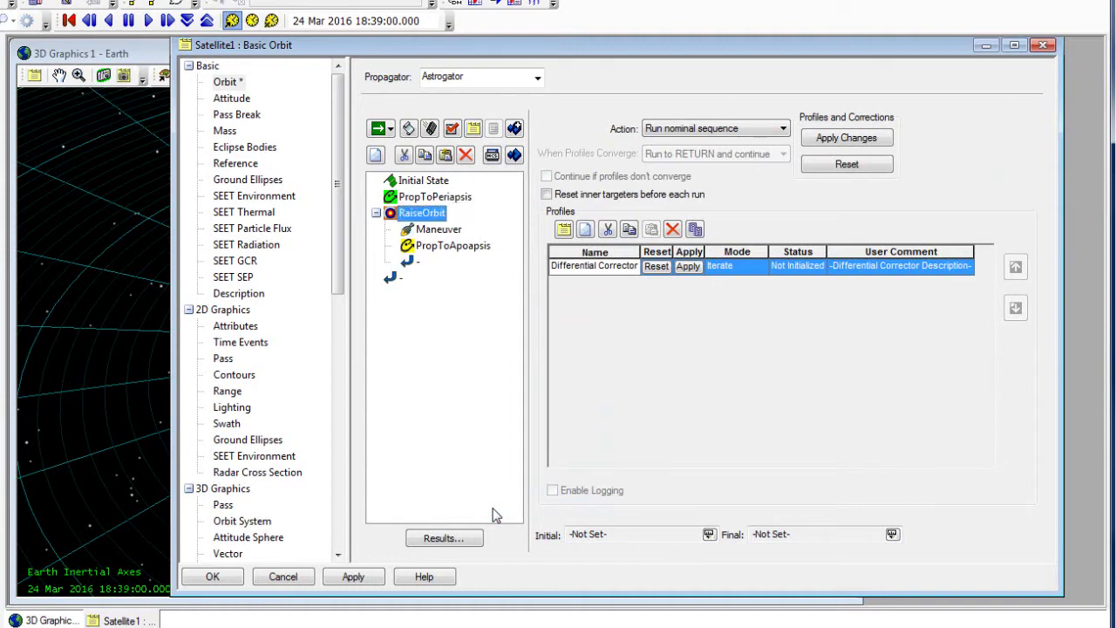
Mark the Maneuver's Delta V Magnitude (1 km/sec) as a RaiseOrbit control parameter
click(436, 231)
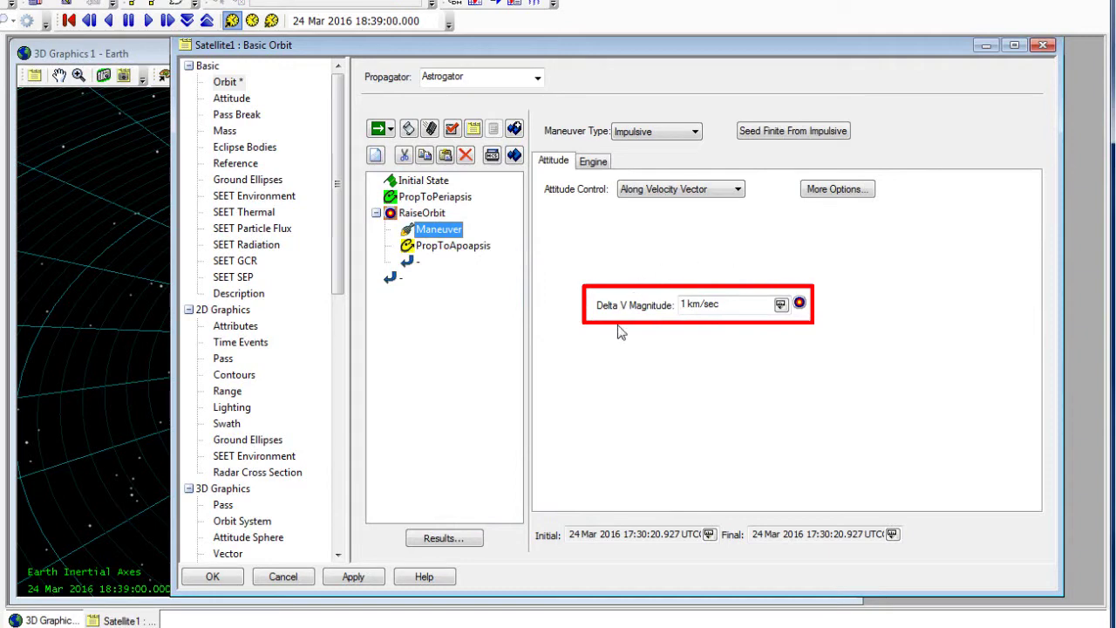
click(799, 302)
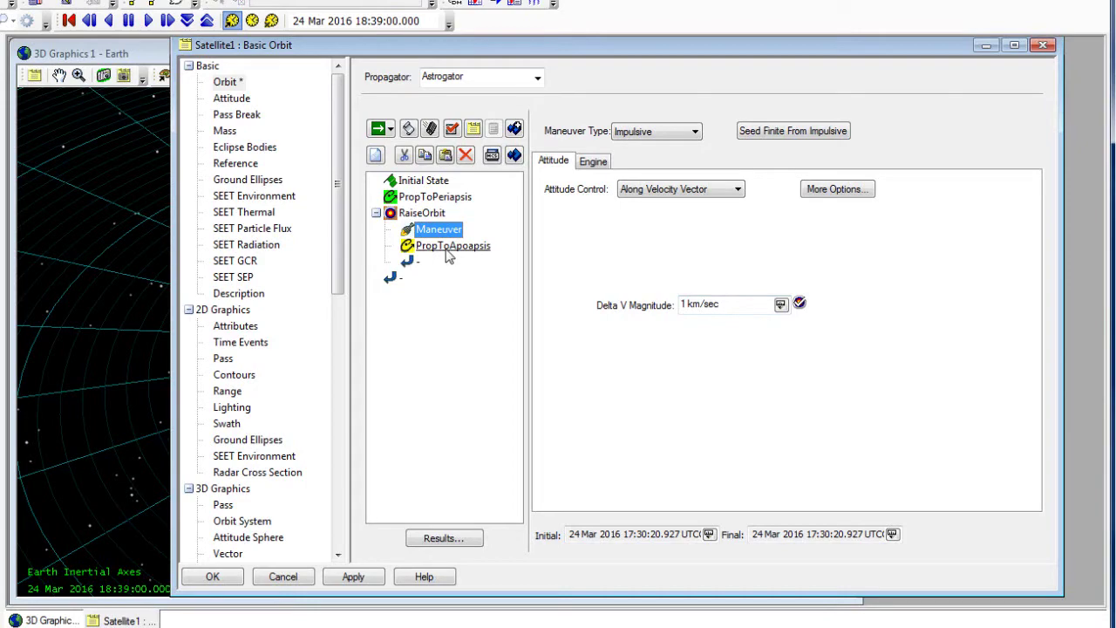
click(434, 250)
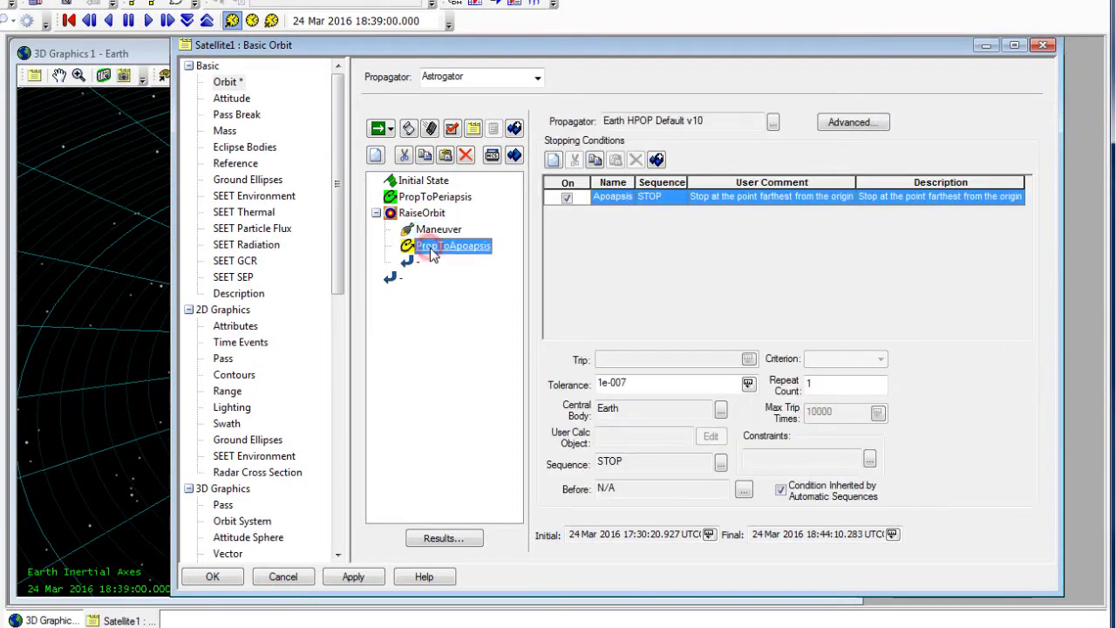
Add Keplerian Elems Altitude Of Apoapsis to PropToApoapsis's selected results
click(466, 540)
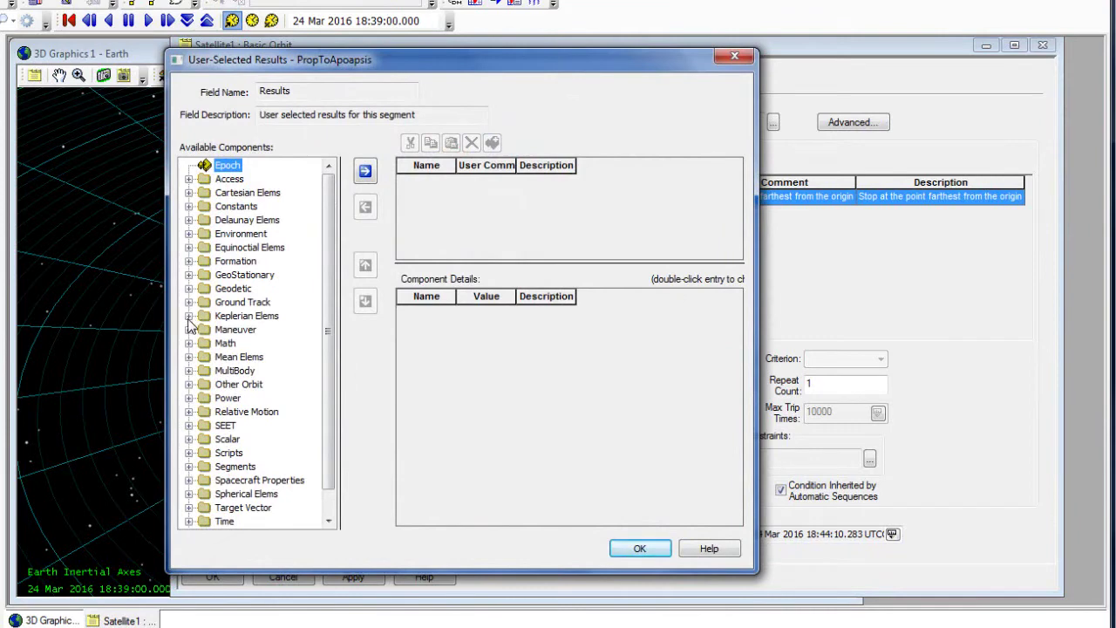
click(188, 315)
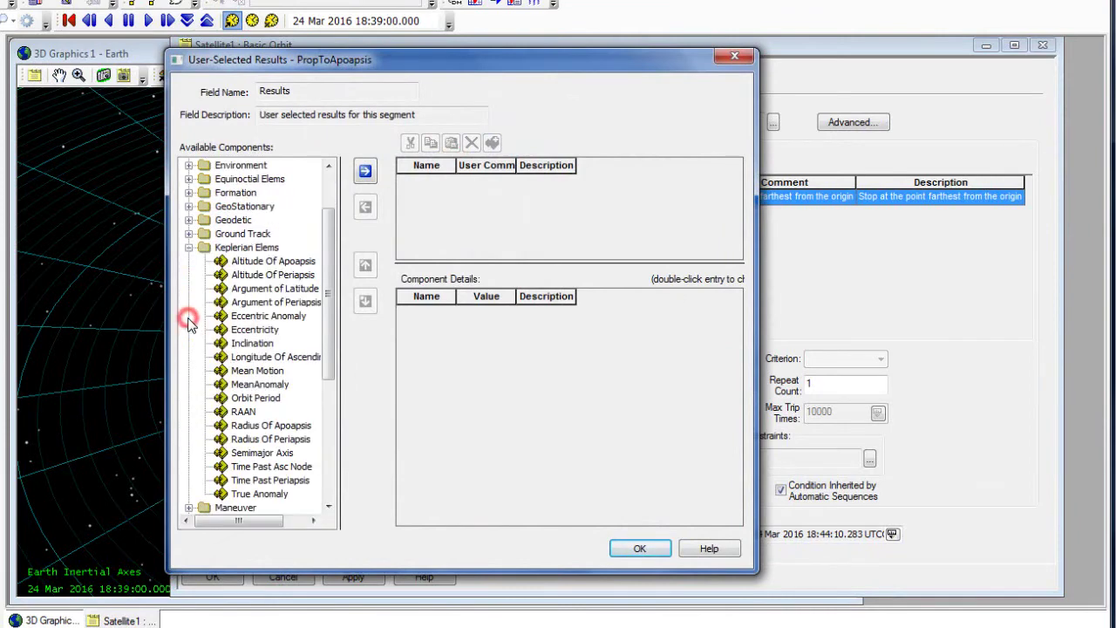
click(299, 262)
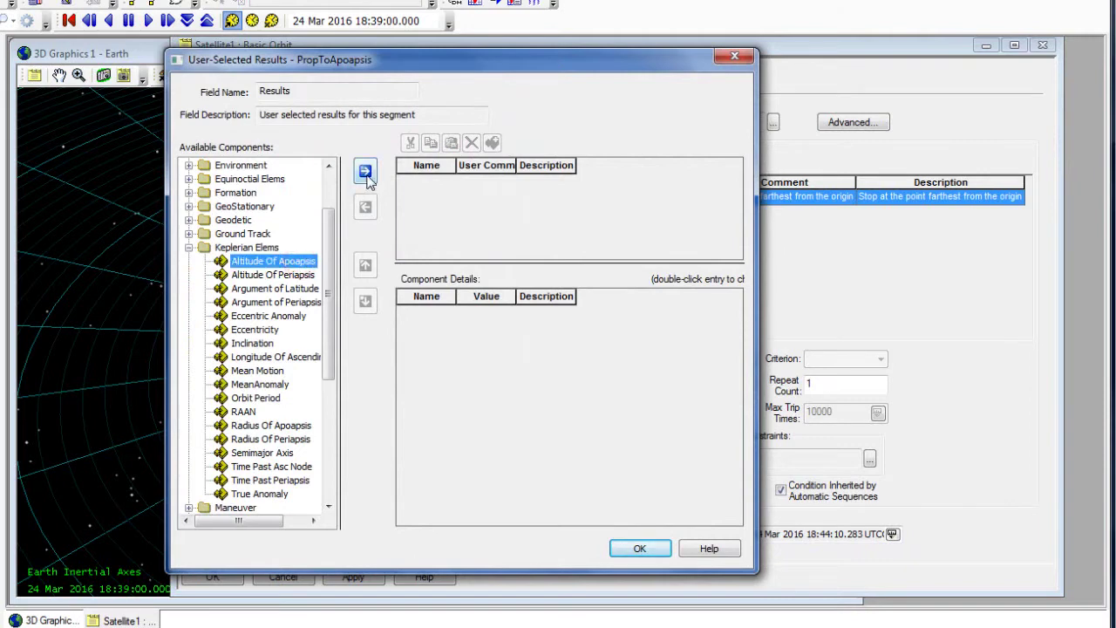
click(364, 171)
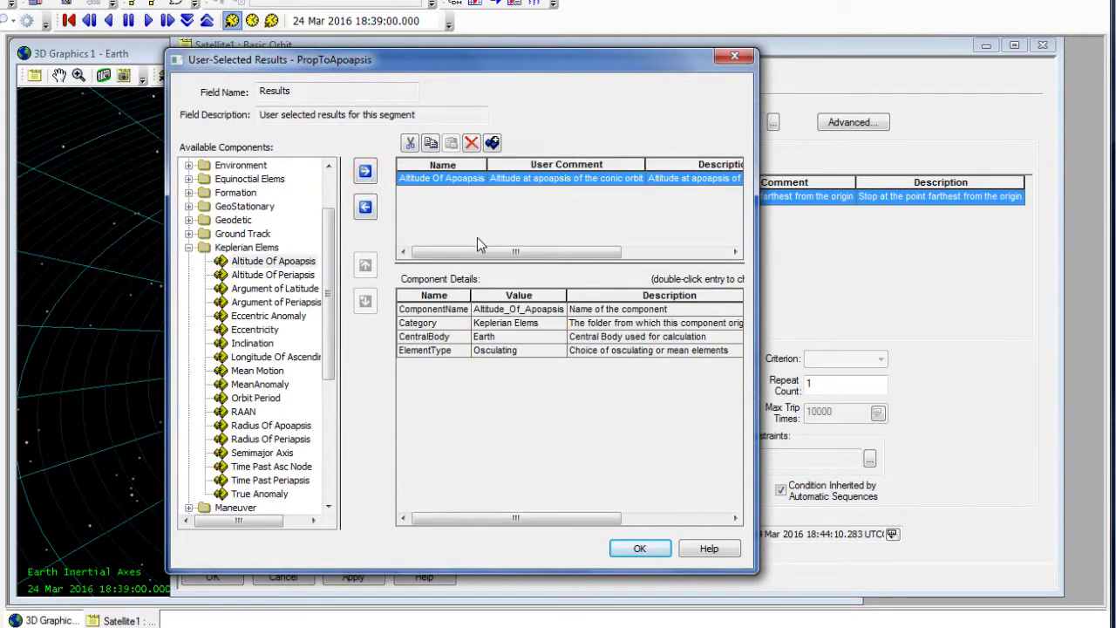
click(639, 548)
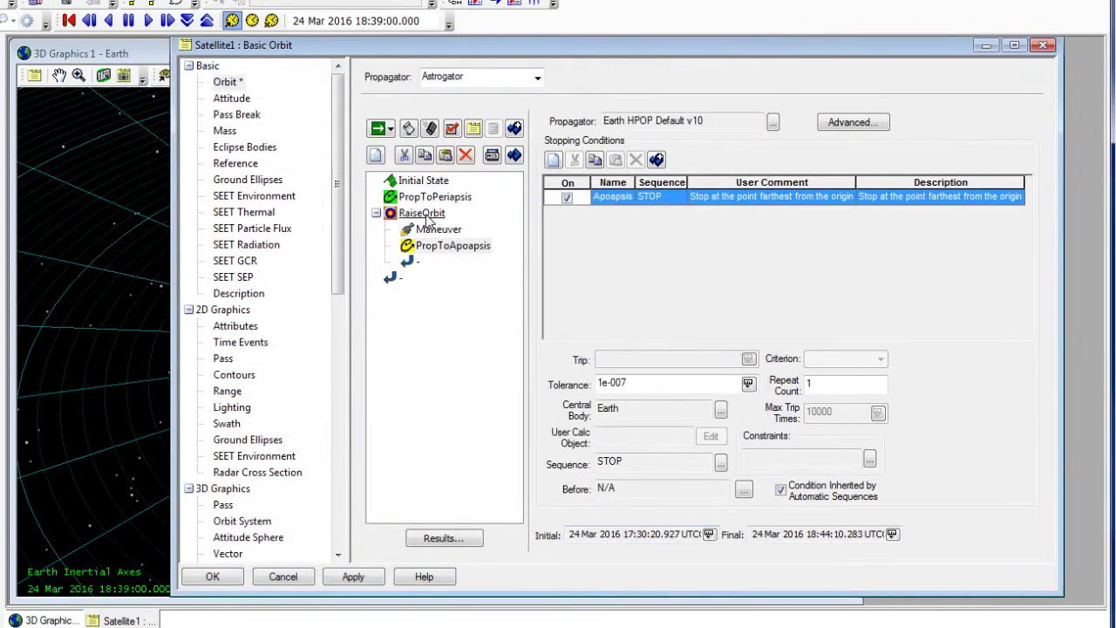
Keep RaiseOrbit's Differential Corrector profile in Iterate mode and open its properties
click(413, 219)
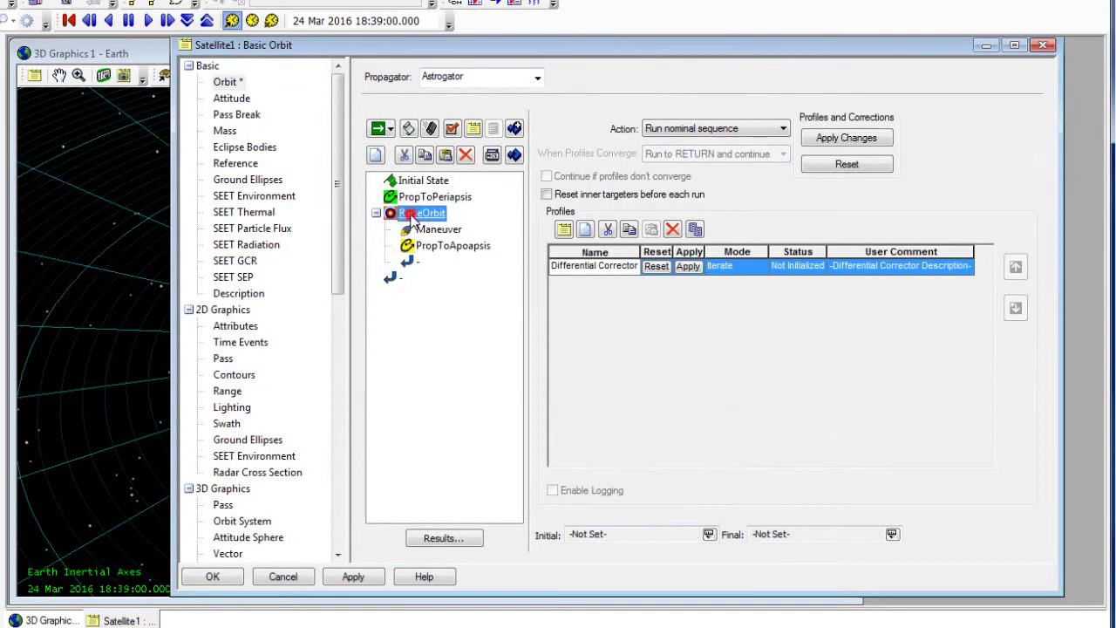
click(605, 278)
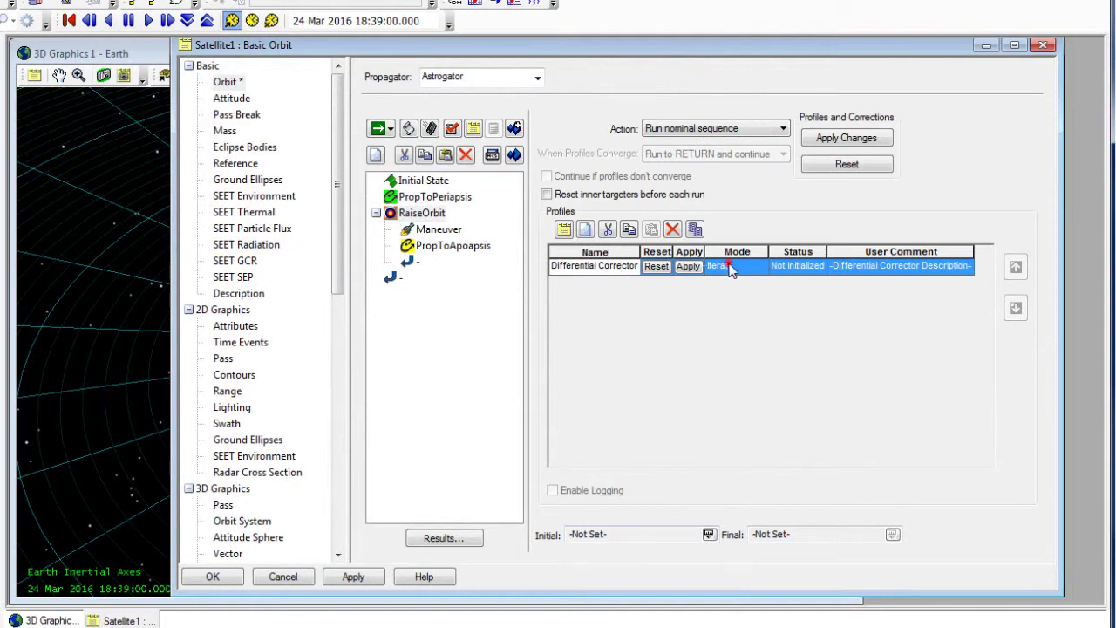
click(730, 267)
click(603, 272)
click(564, 230)
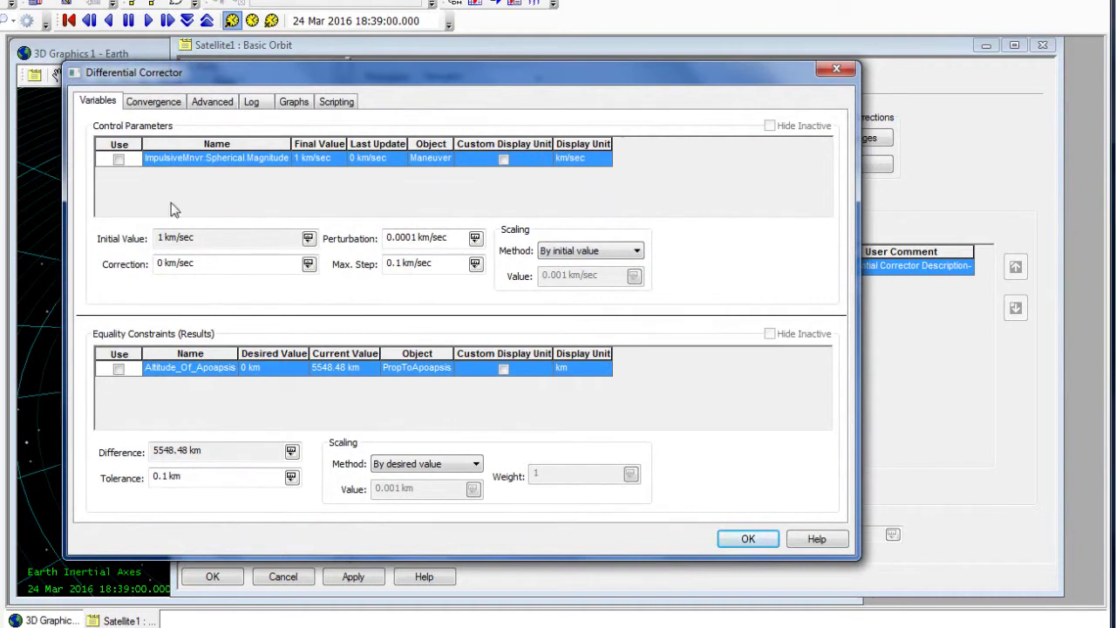
Enable the delta-V magnitude control and the Altitude_Of_Apoapsis constraint with a 7500 km desired value
click(120, 160)
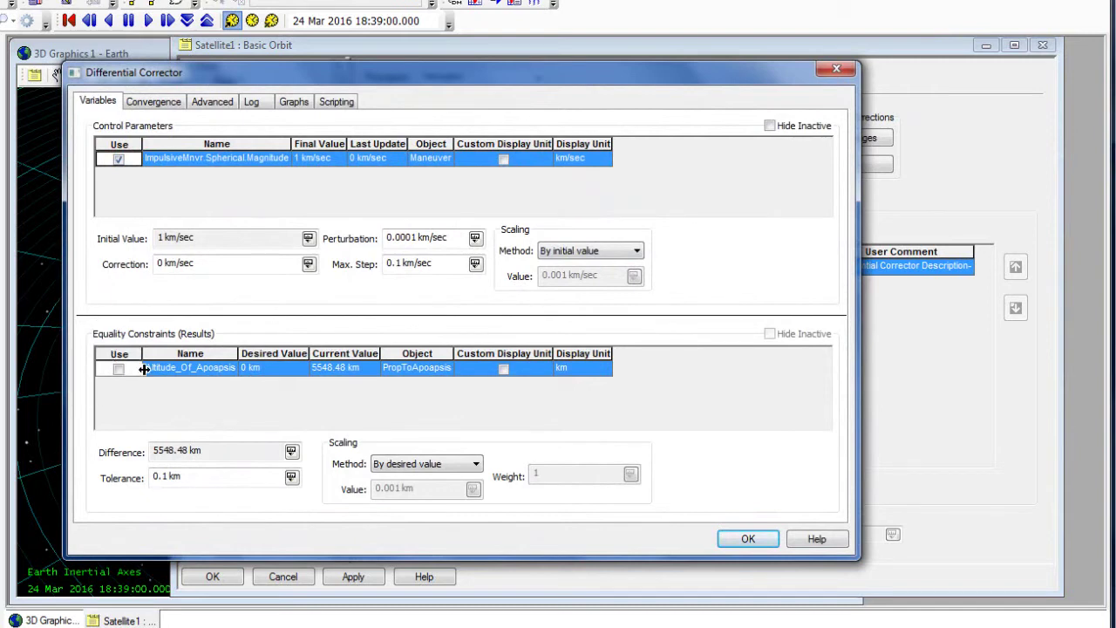
click(120, 368)
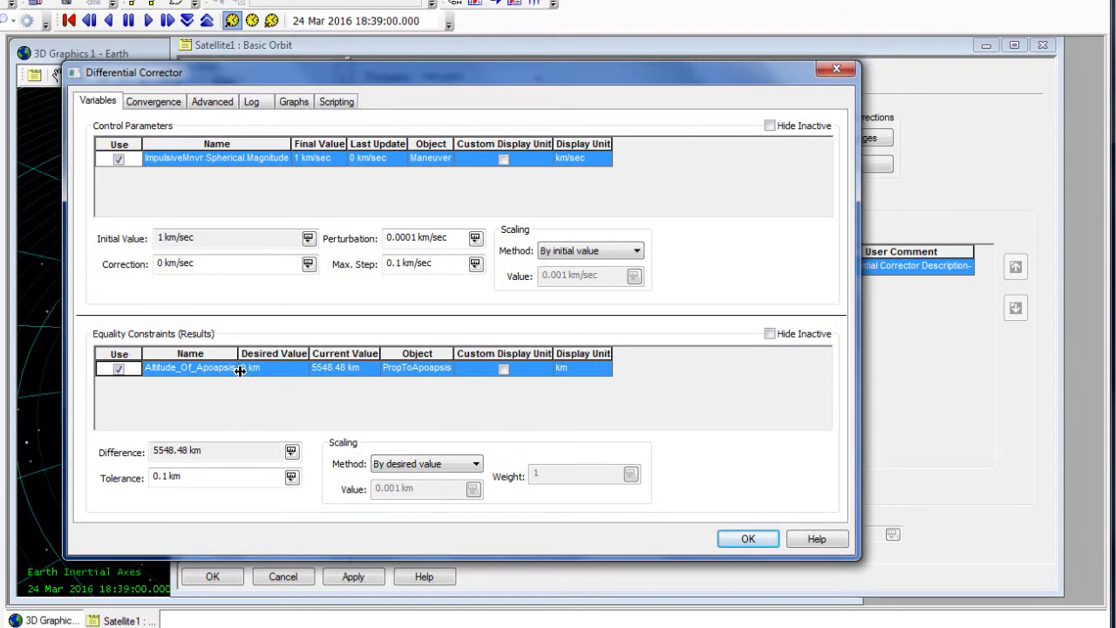
click(272, 369)
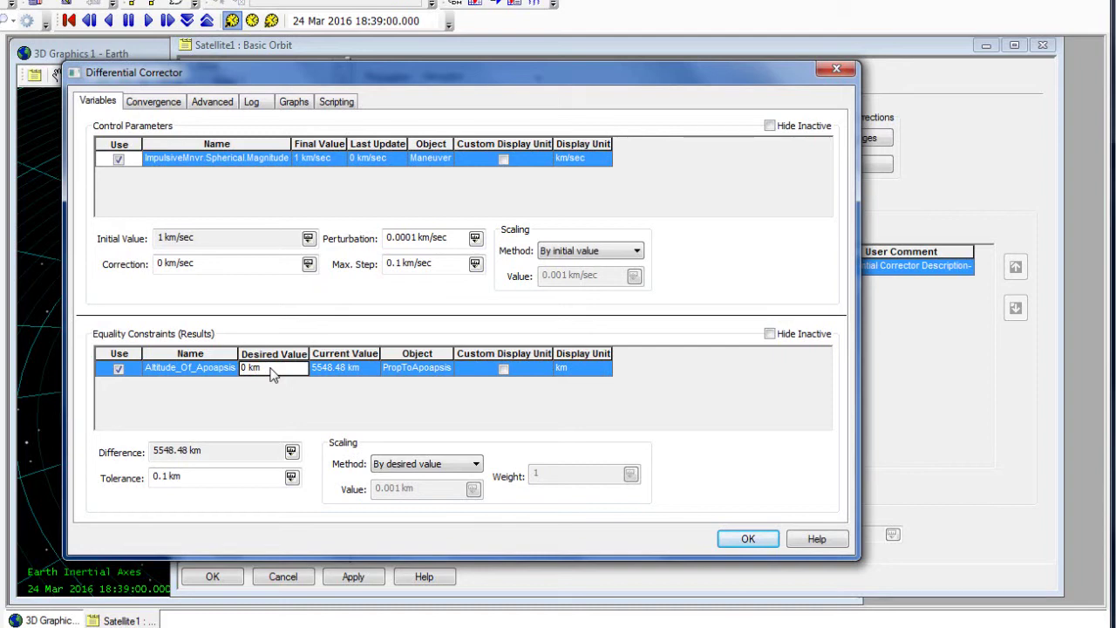
text(750)
click(745, 540)
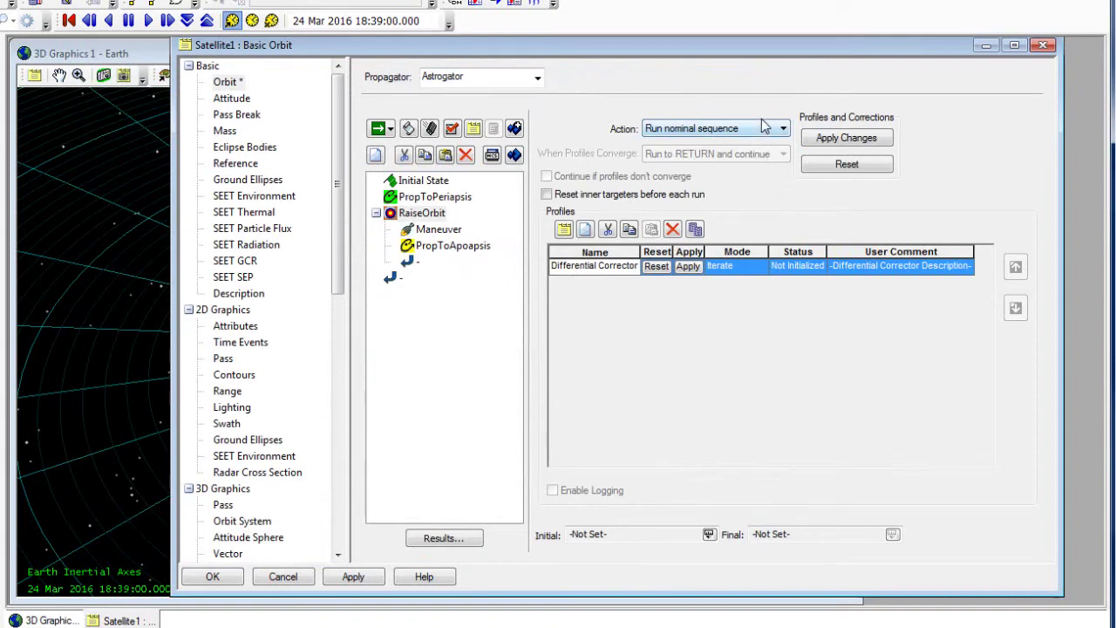
Set RaiseOrbit's action to Run active profiles and move the Basic Orbit window aside
click(660, 131)
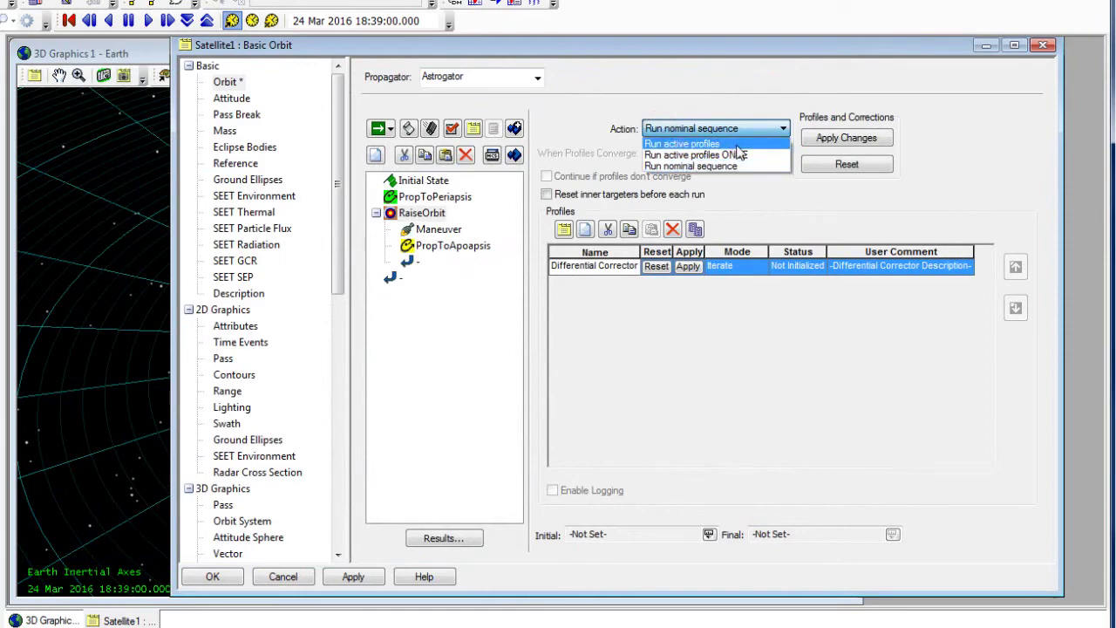
click(735, 145)
drag(449, 48, 946, 62)
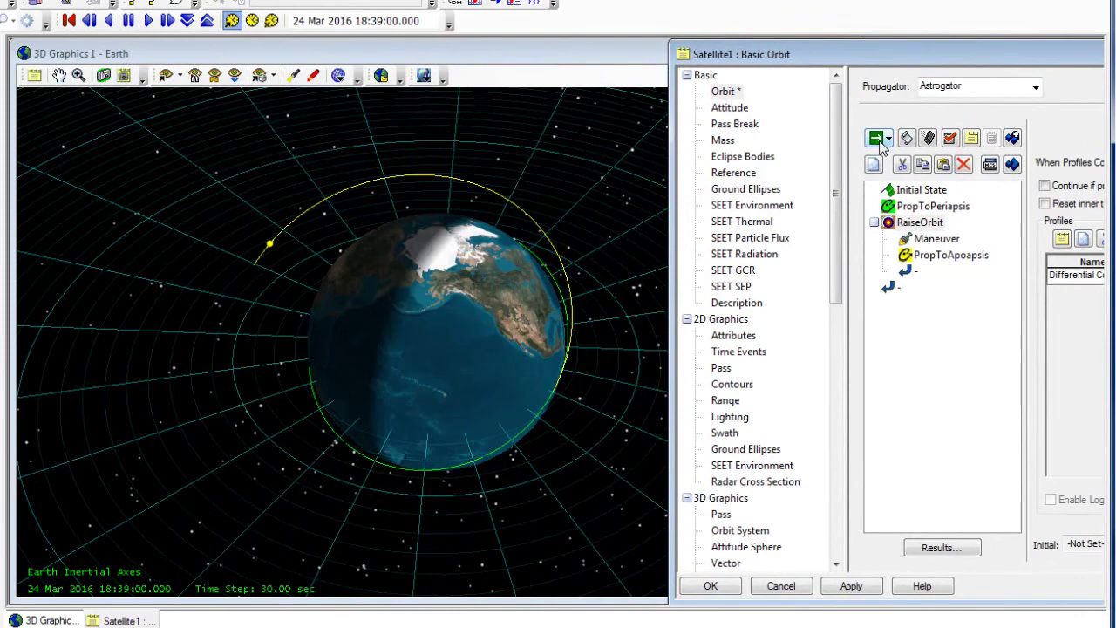
Run the MCS and arrange windows to show the converged 1.22935 km/s delta-V result
click(876, 138)
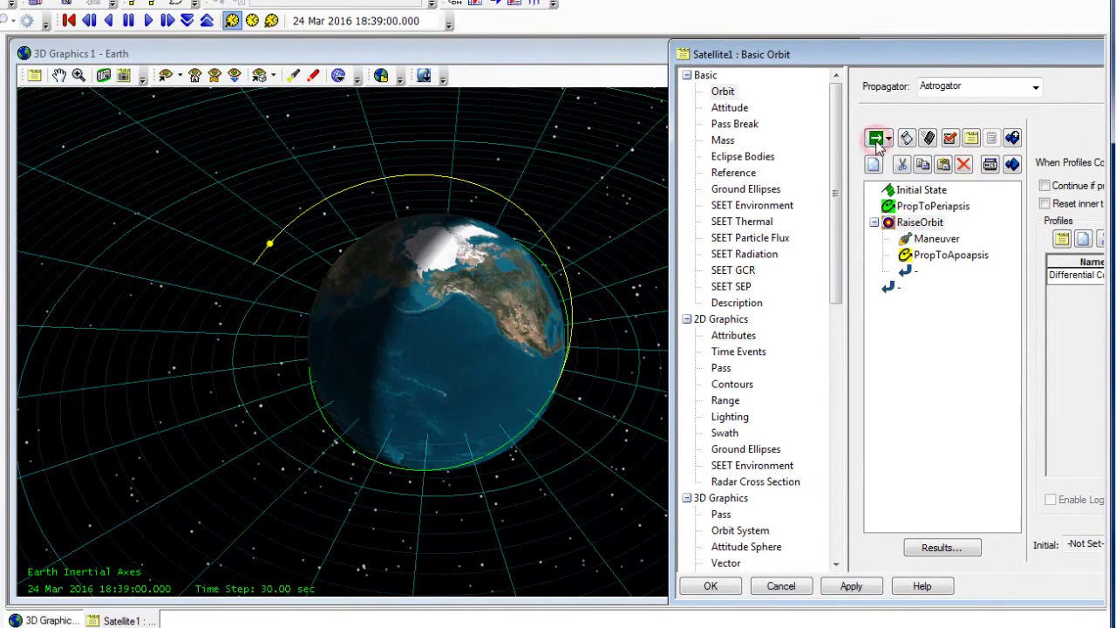
drag(608, 185, 503, 525)
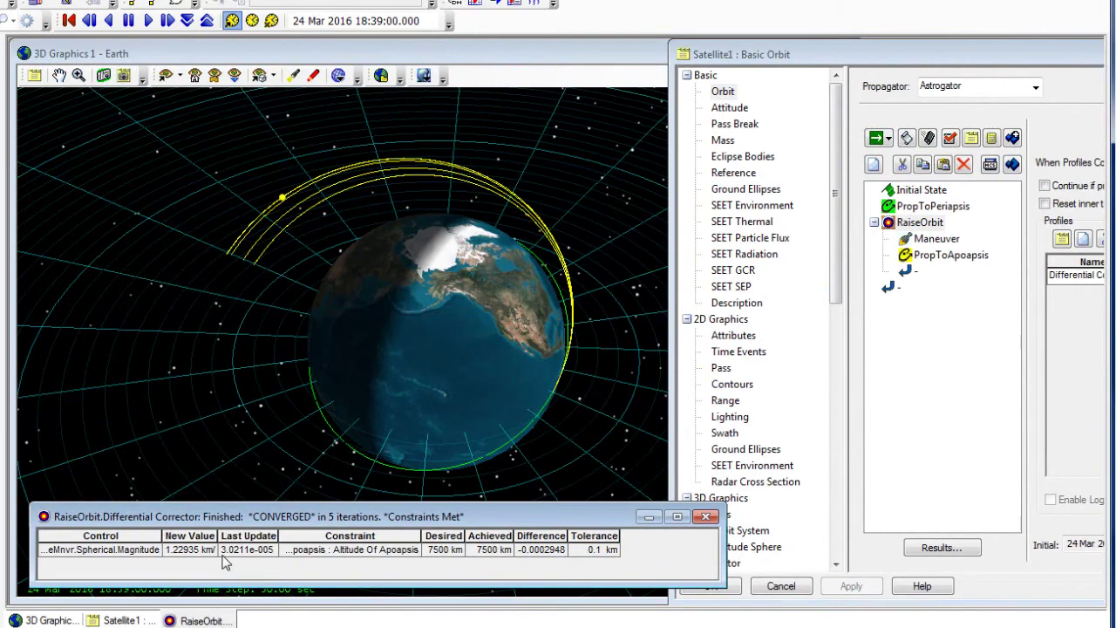
drag(936, 57, 556, 50)
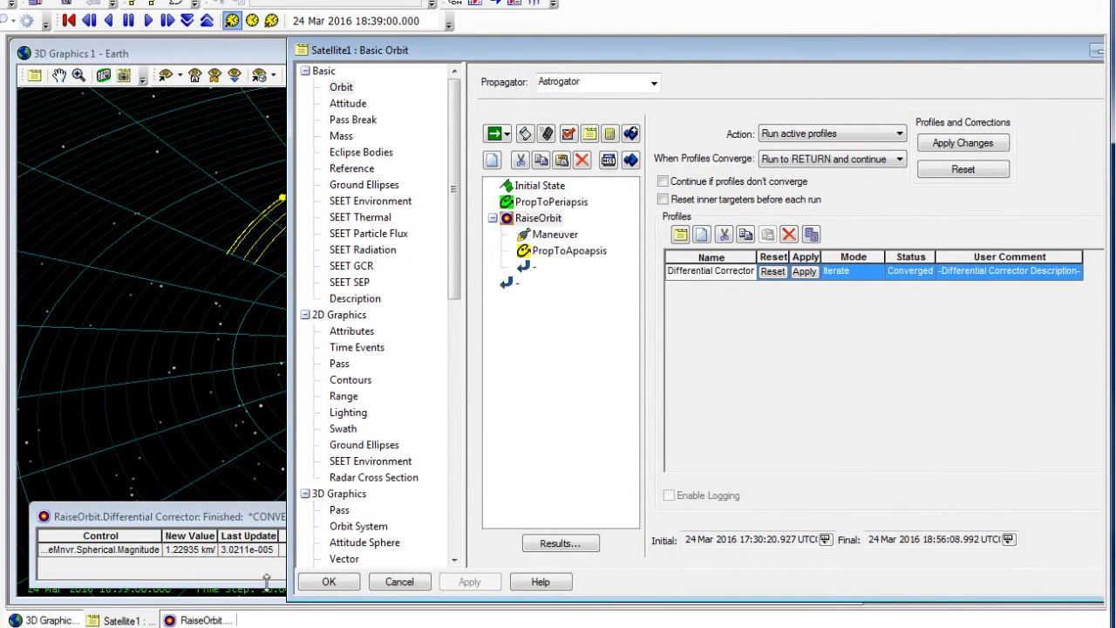
Apply the solved 1.22935 km/sec delta-V to the maneuver and confirm its updated magnitude
click(979, 146)
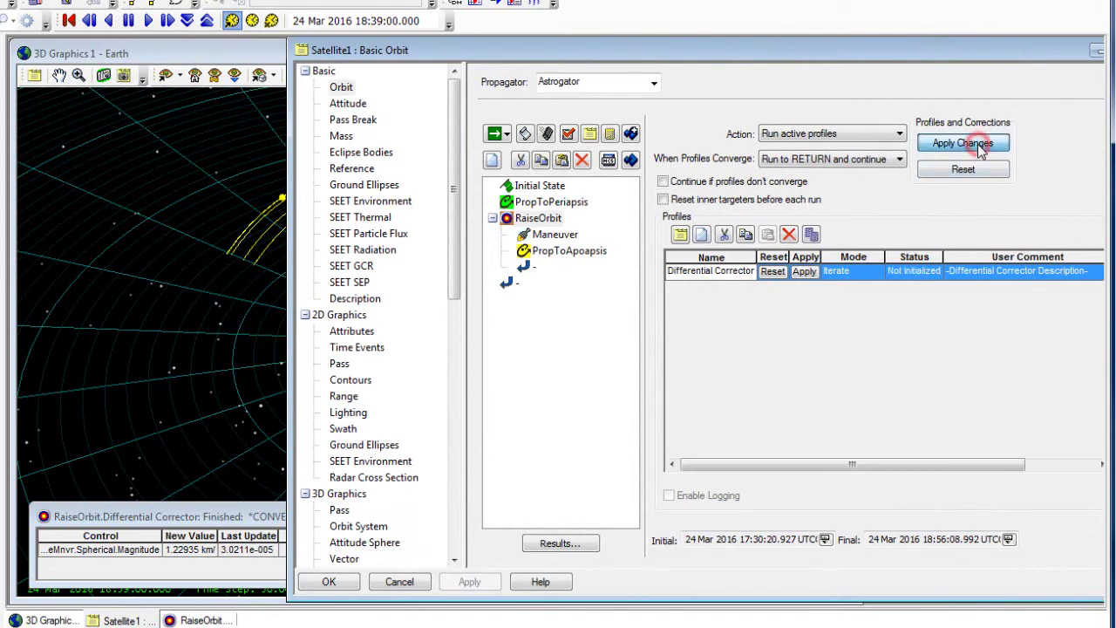
click(553, 237)
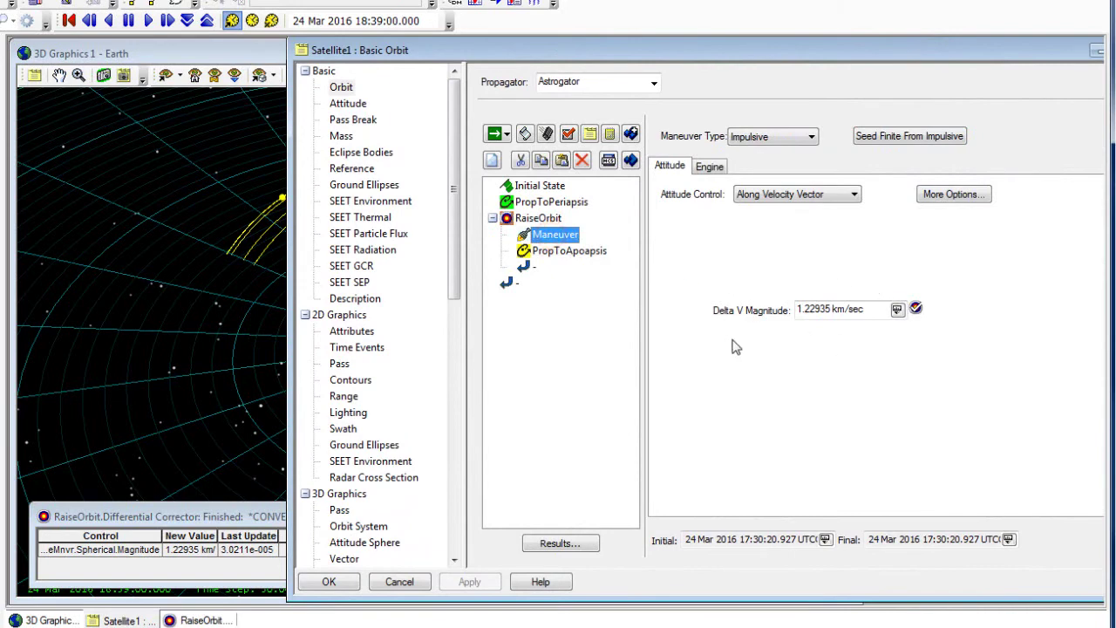
click(576, 235)
Set RaiseOrbit's action to Run nominal sequence and rerun the MCS
click(538, 217)
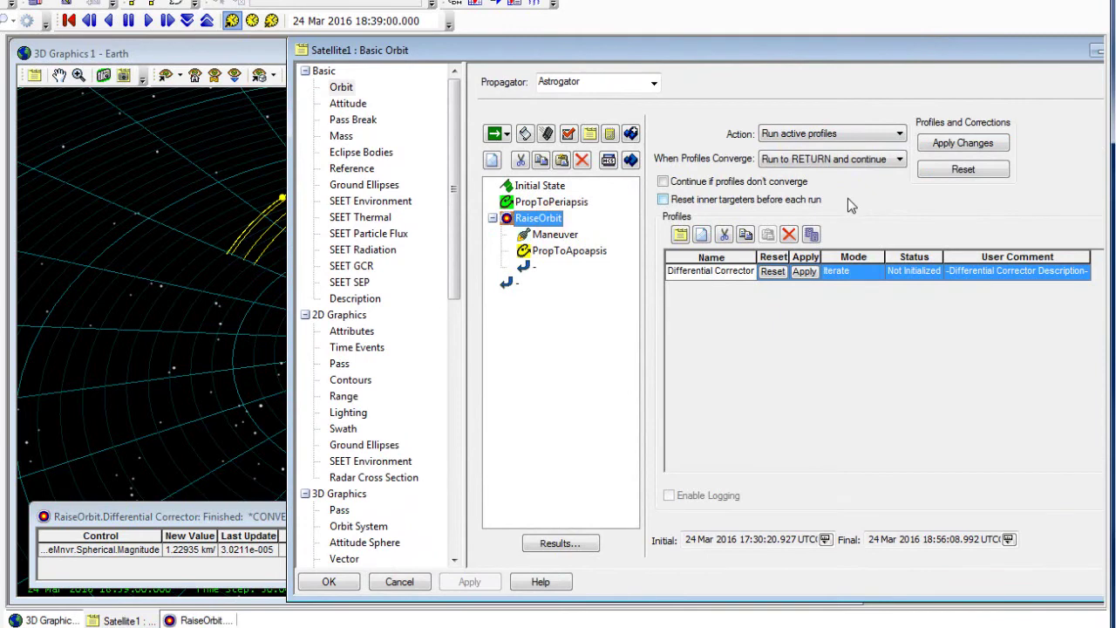
click(868, 135)
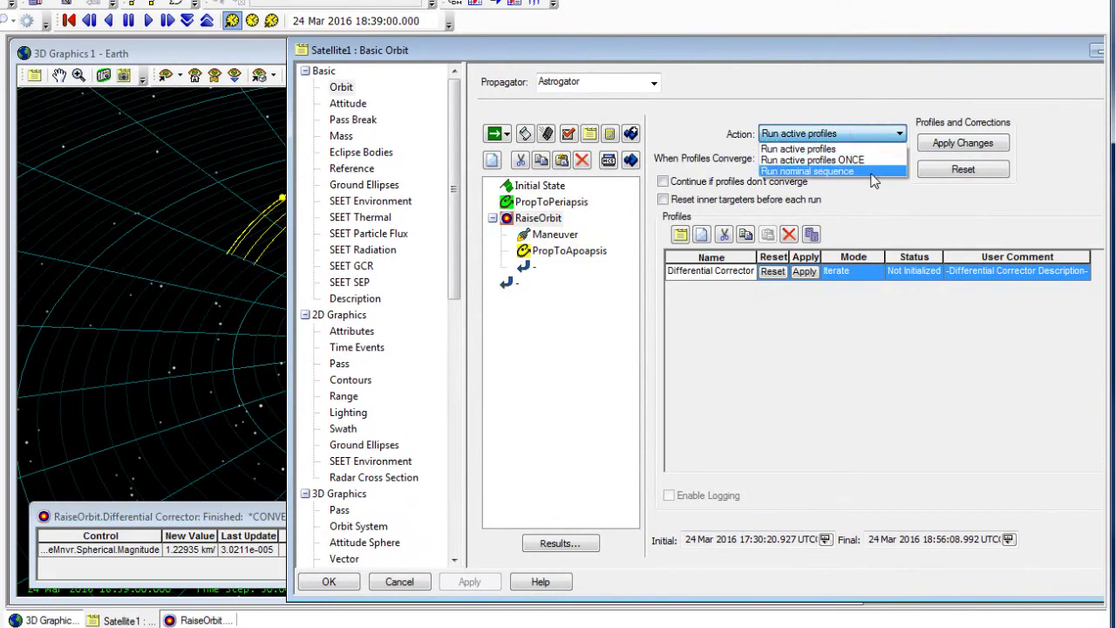
click(869, 172)
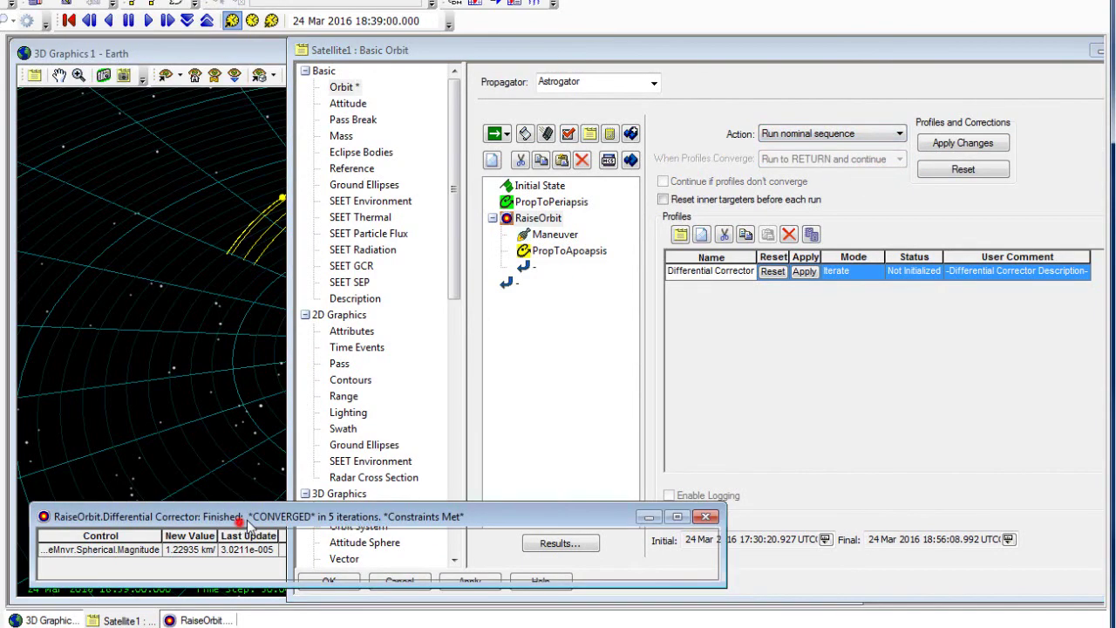
click(711, 518)
drag(615, 52, 895, 75)
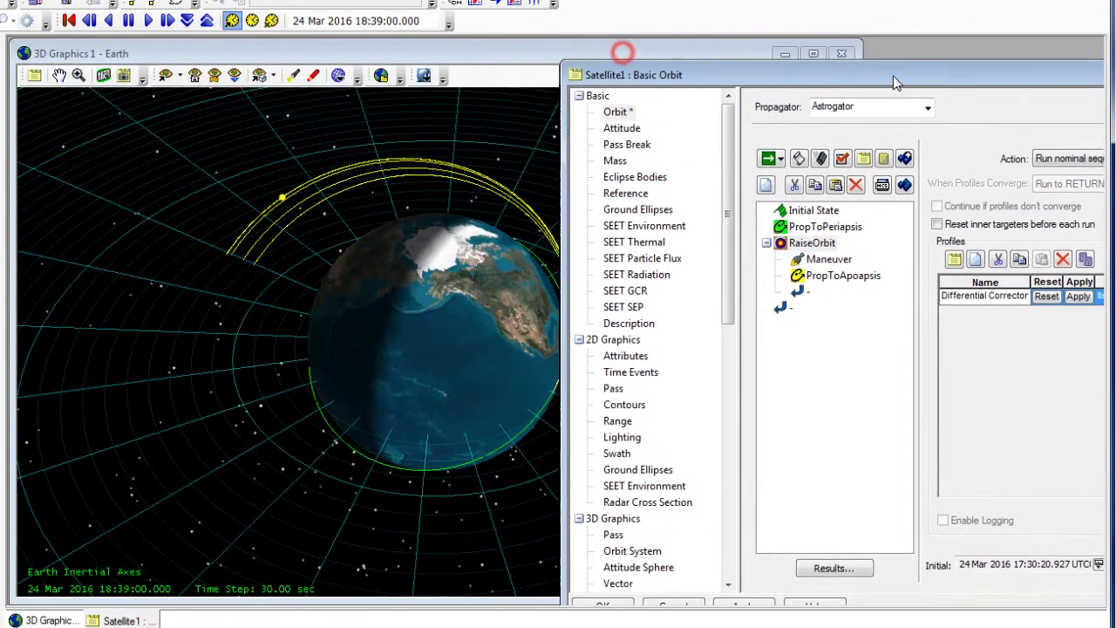
click(775, 157)
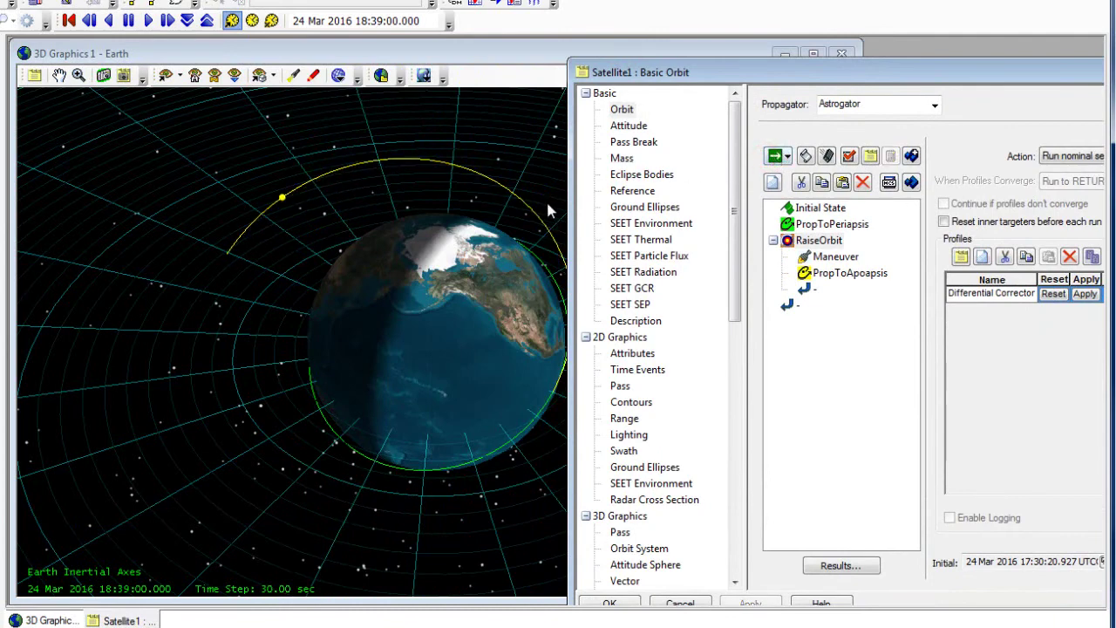